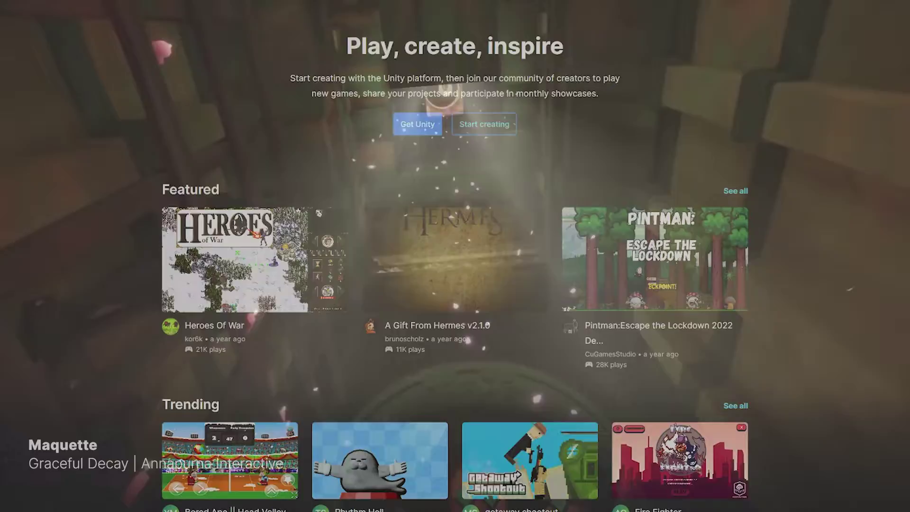
Scroll through Unity Hub and show the Installs list of editor versions.
scroll(455, 256, down, 13)
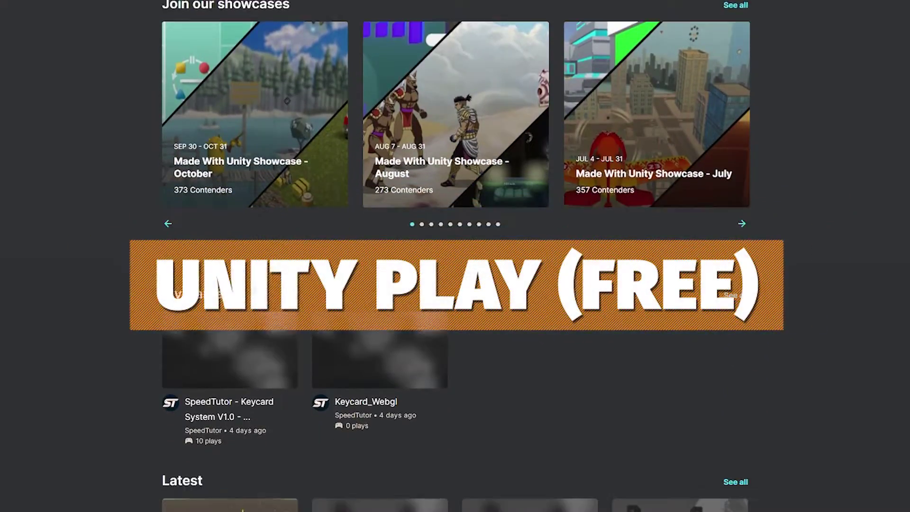
scroll(455, 256, down, 13)
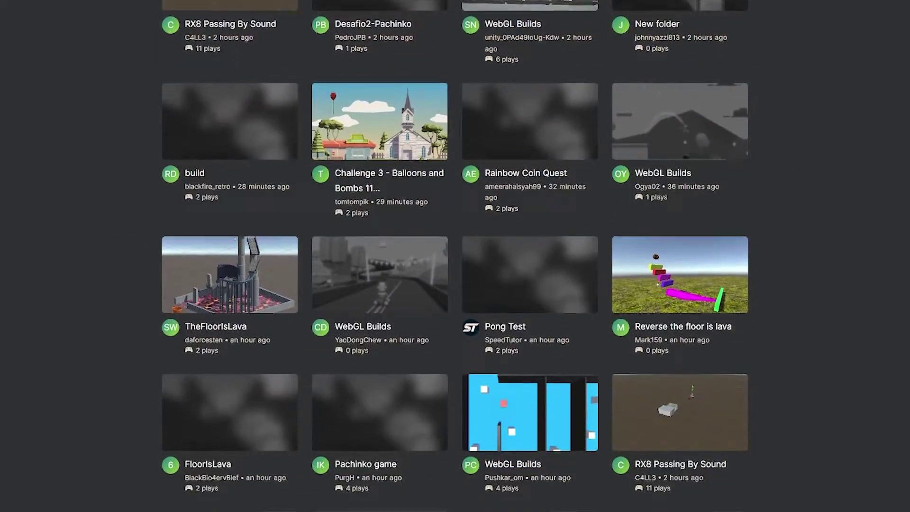
scroll(455, 256, down, 10)
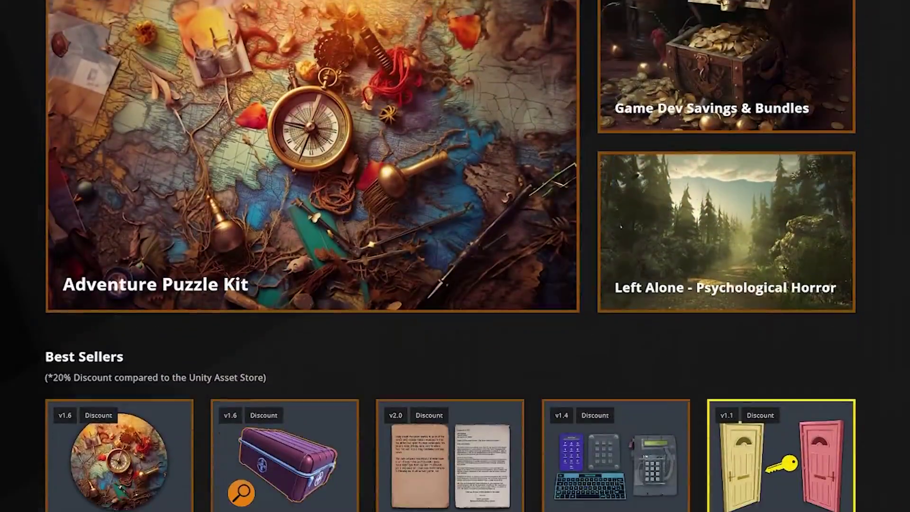
scroll(455, 256, down, 8)
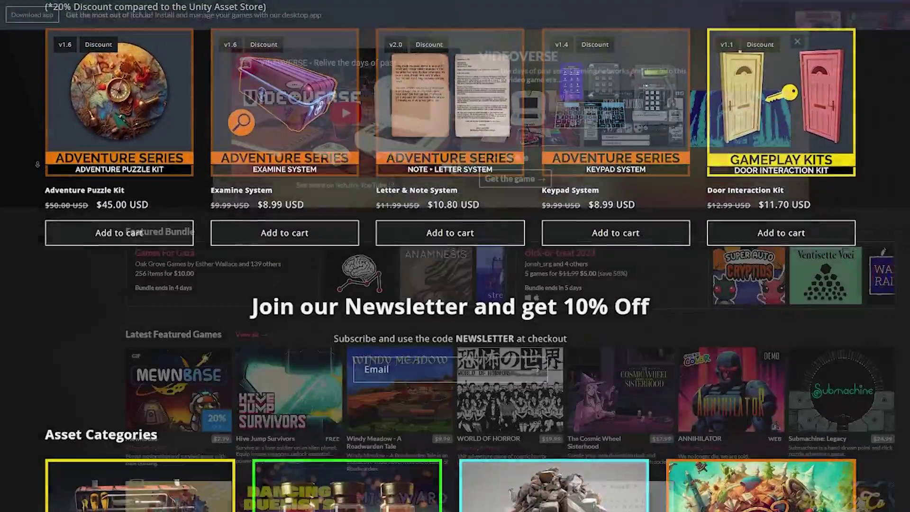
scroll(37, 166, down, 8)
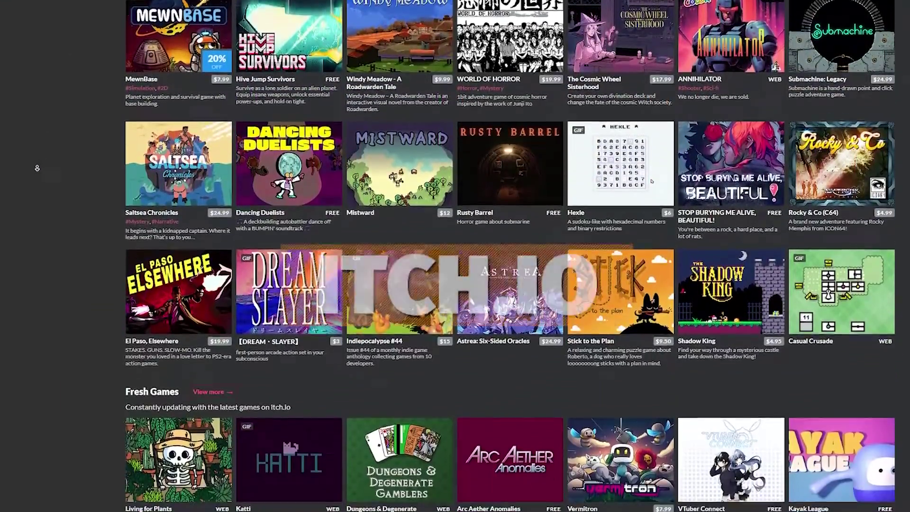
scroll(37, 167, down, 8)
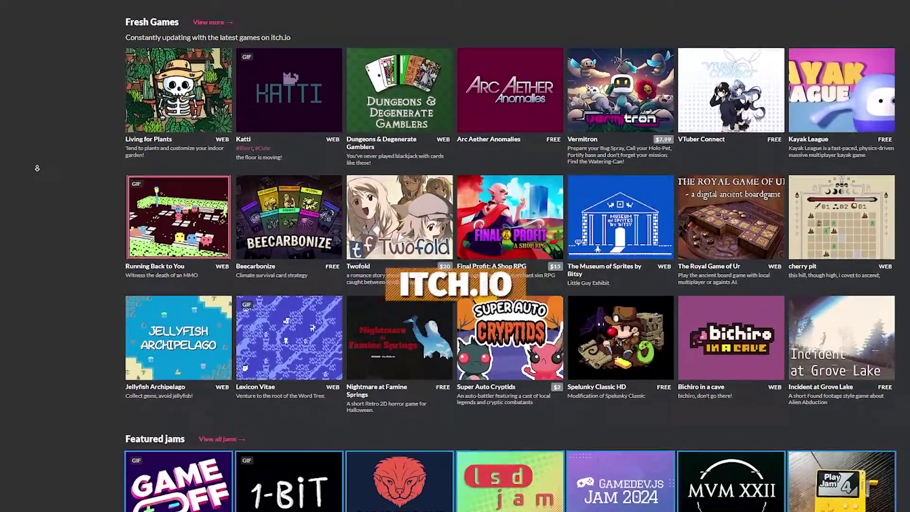
scroll(37, 167, down, 8)
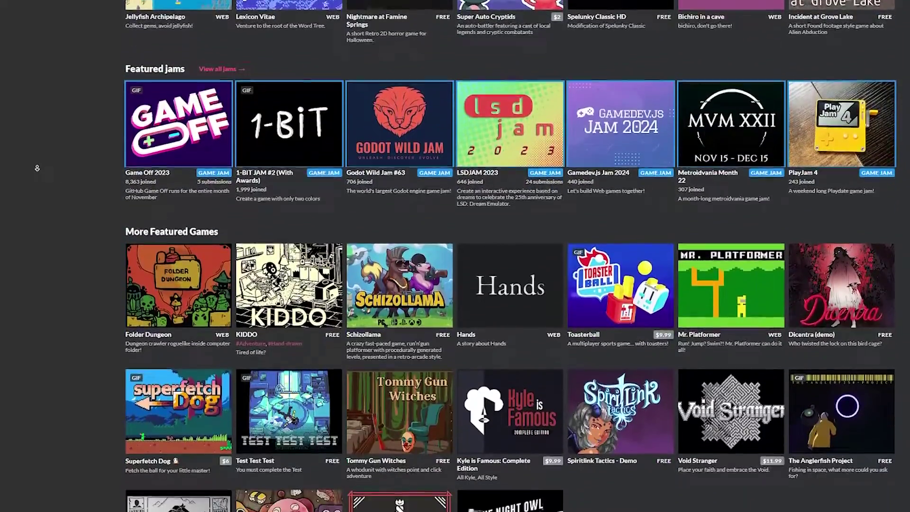
scroll(37, 167, down, 2)
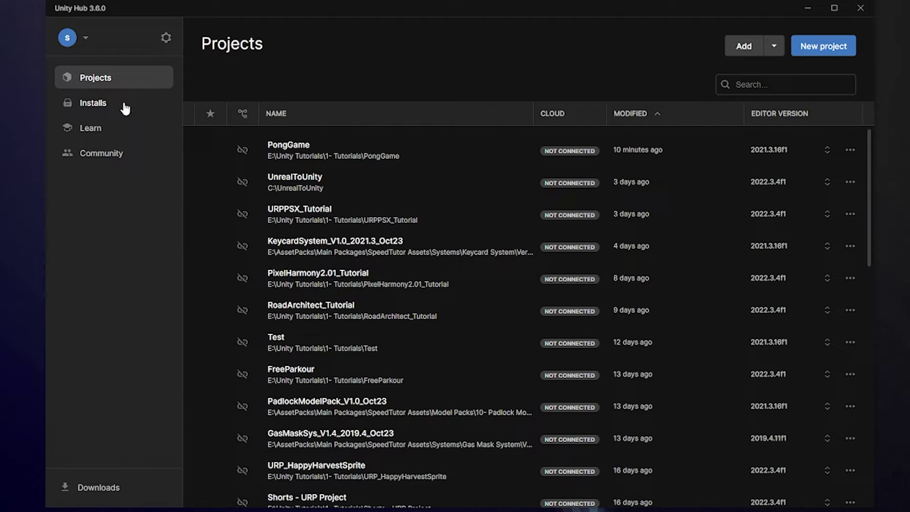
click(106, 109)
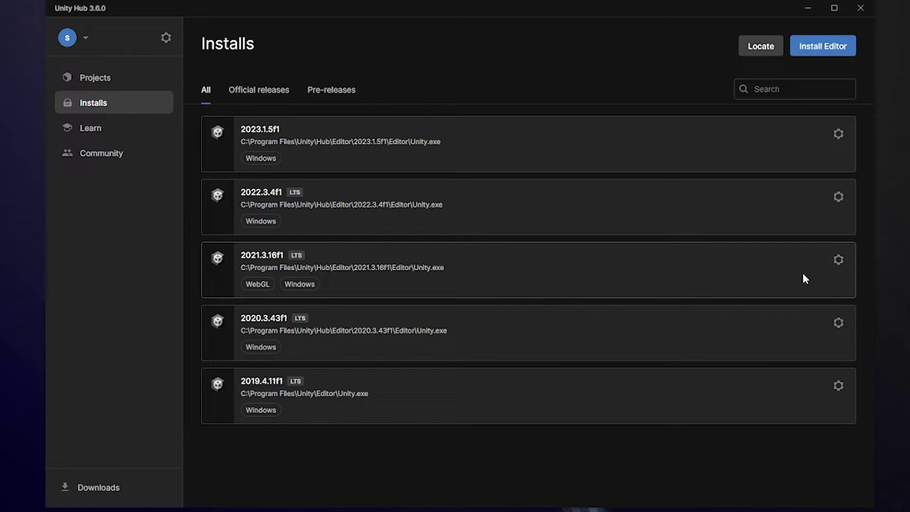
Tick WebGL Build Support under Add modules for editor 2021.3.16f1, then close without installing.
click(838, 260)
click(721, 284)
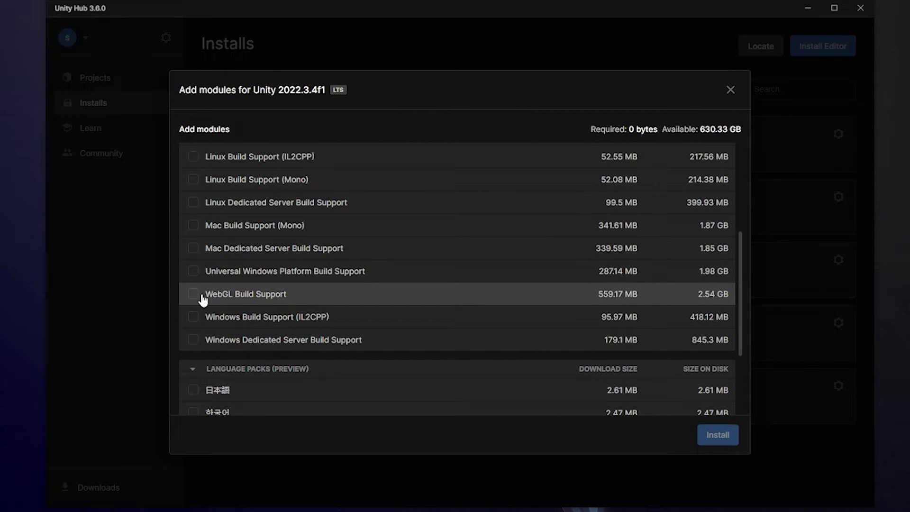
click(194, 296)
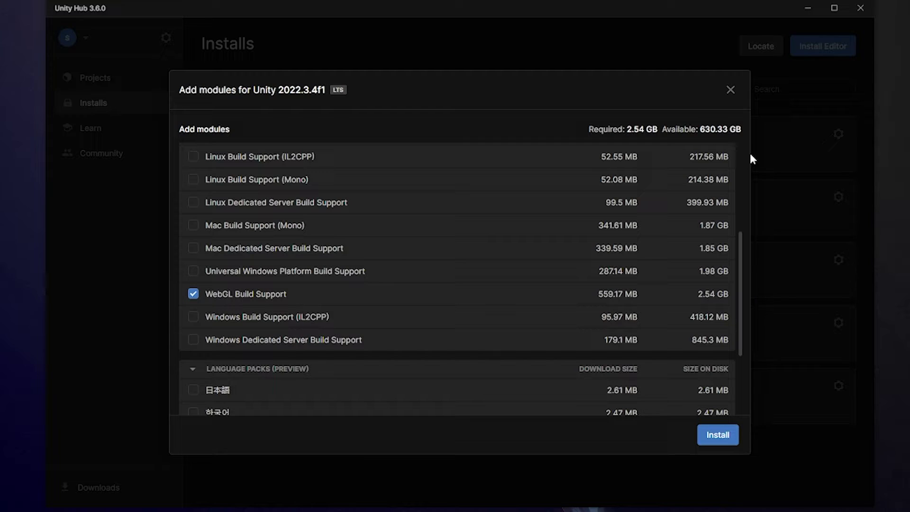
click(730, 89)
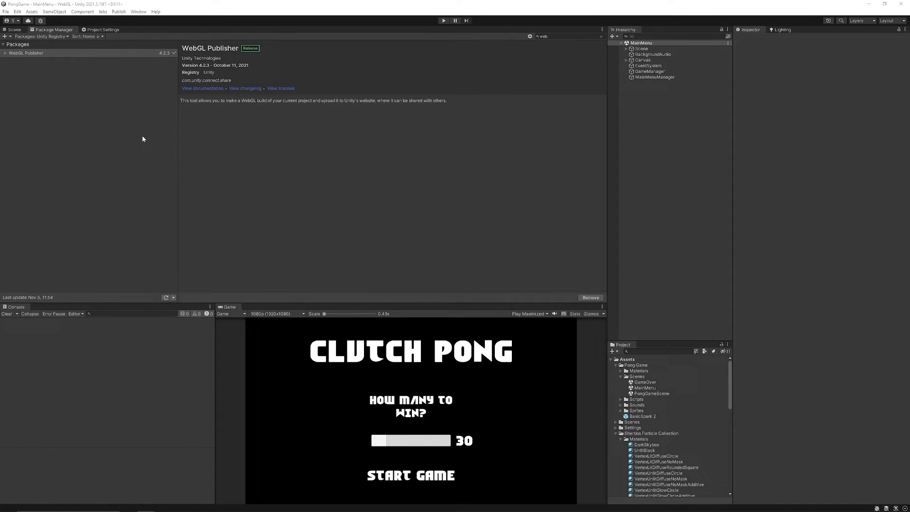
click(137, 11)
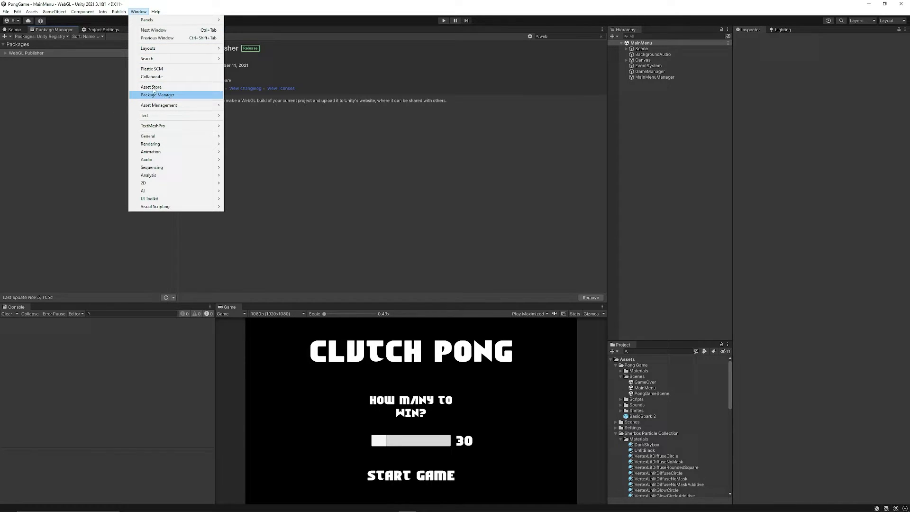
click(48, 36)
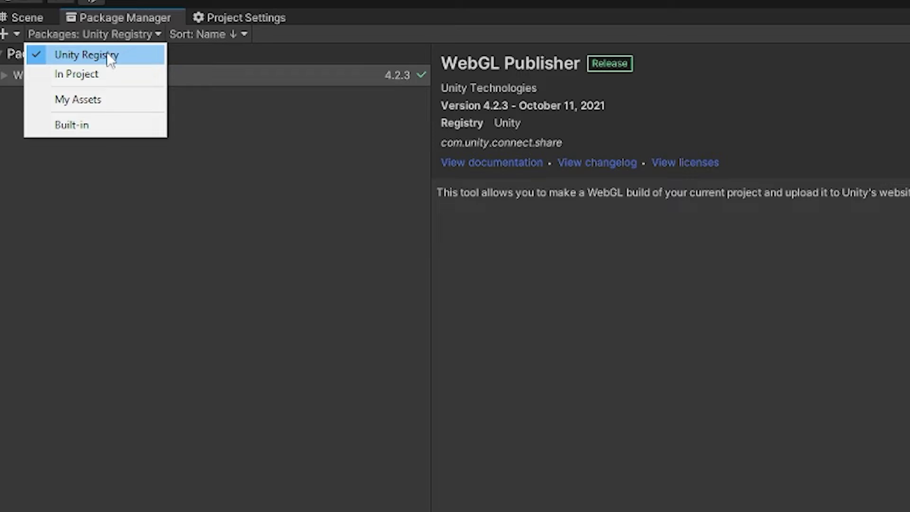
click(107, 54)
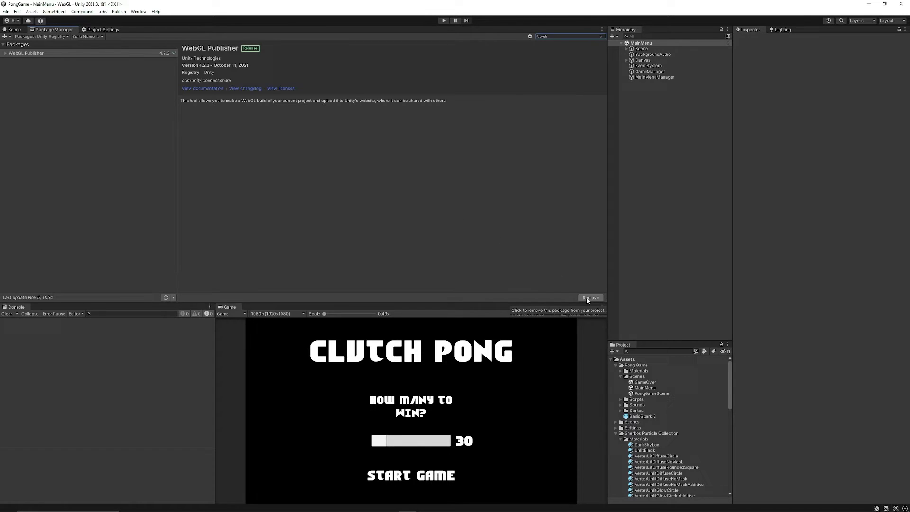
click(120, 12)
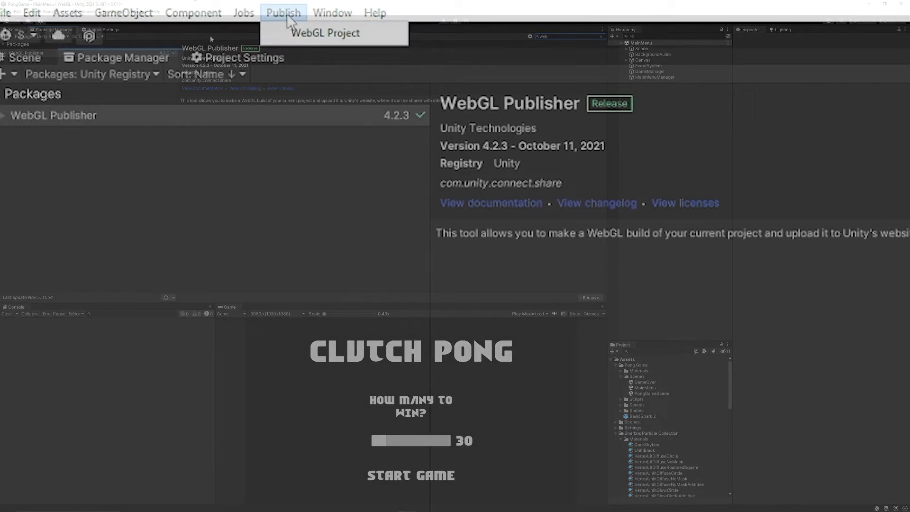
click(120, 13)
click(120, 13)
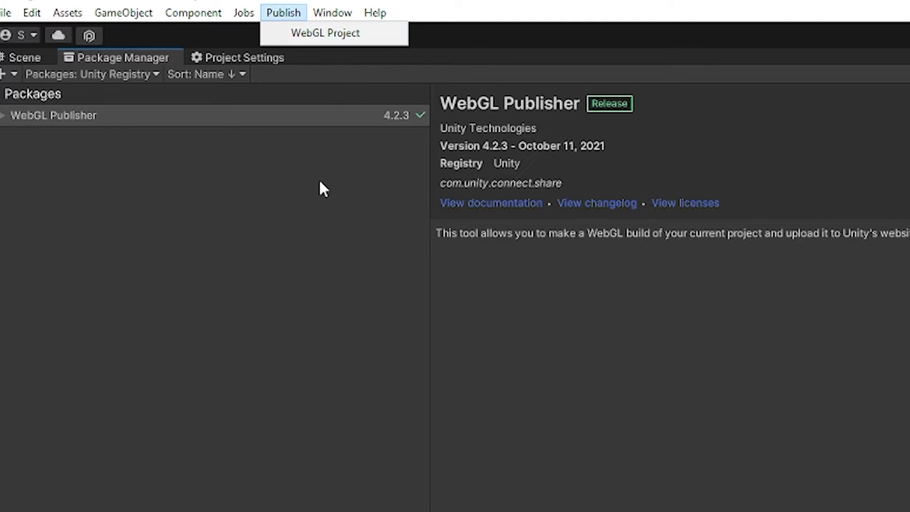
click(319, 208)
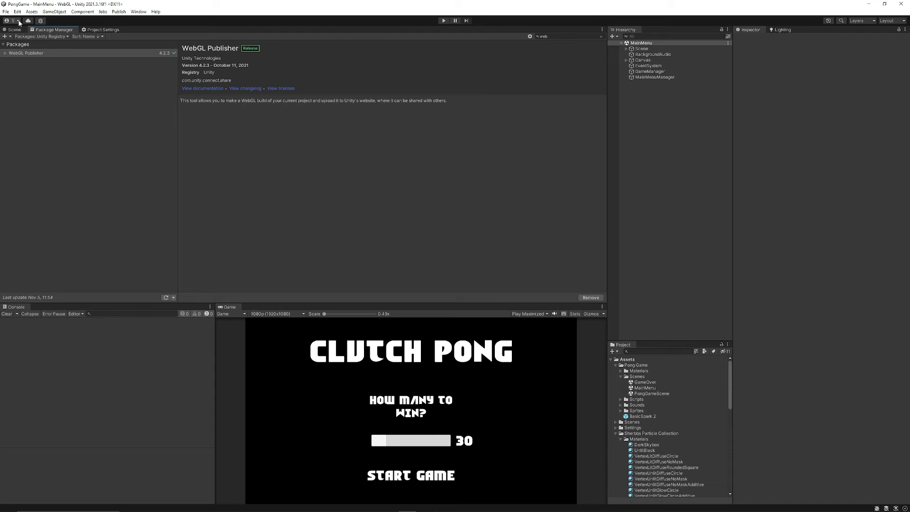
Open Build Settings and view the Windows, Mac, Linux options, then WebGL's.
click(6, 12)
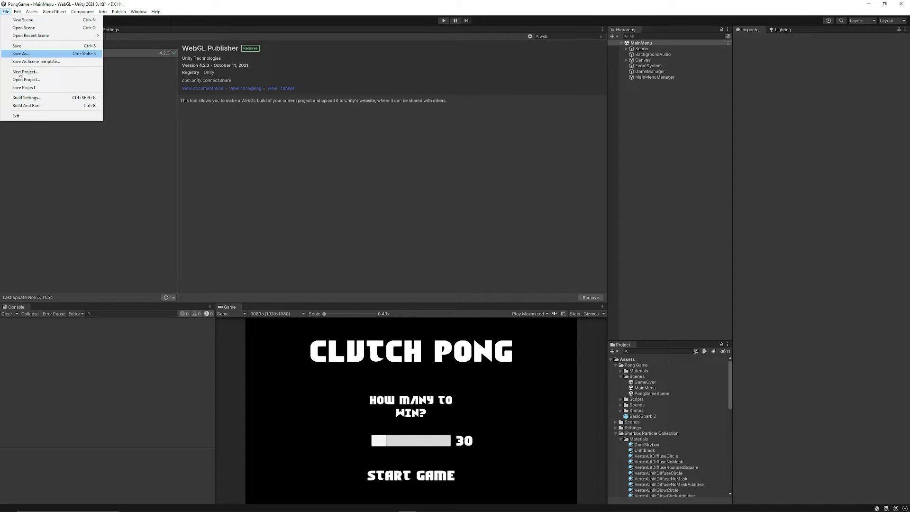
click(21, 98)
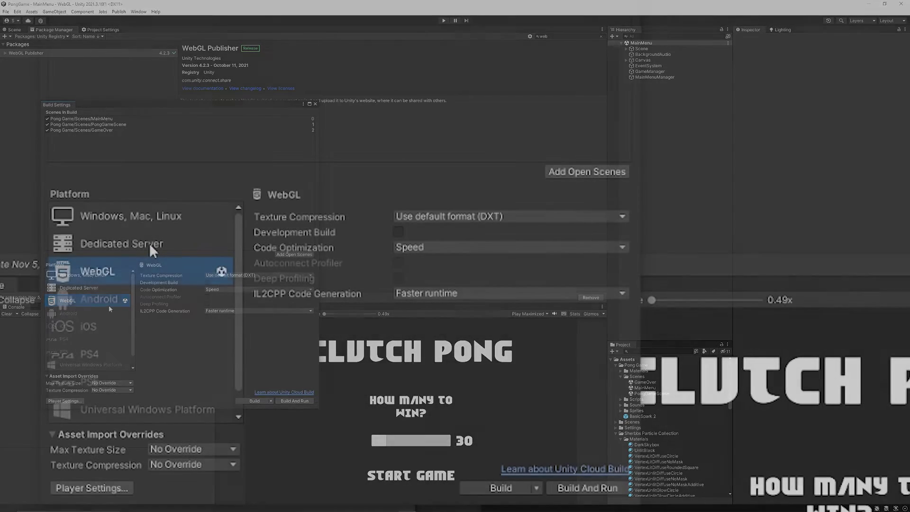
click(147, 222)
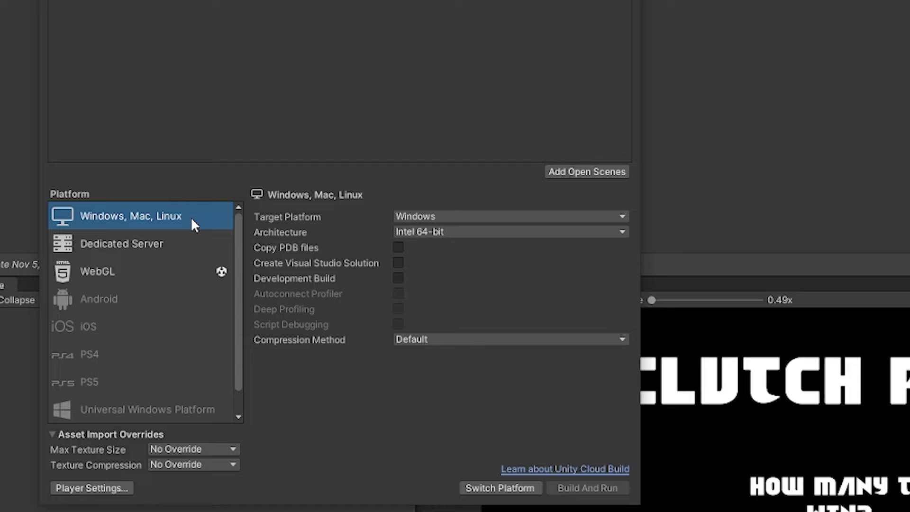
click(122, 275)
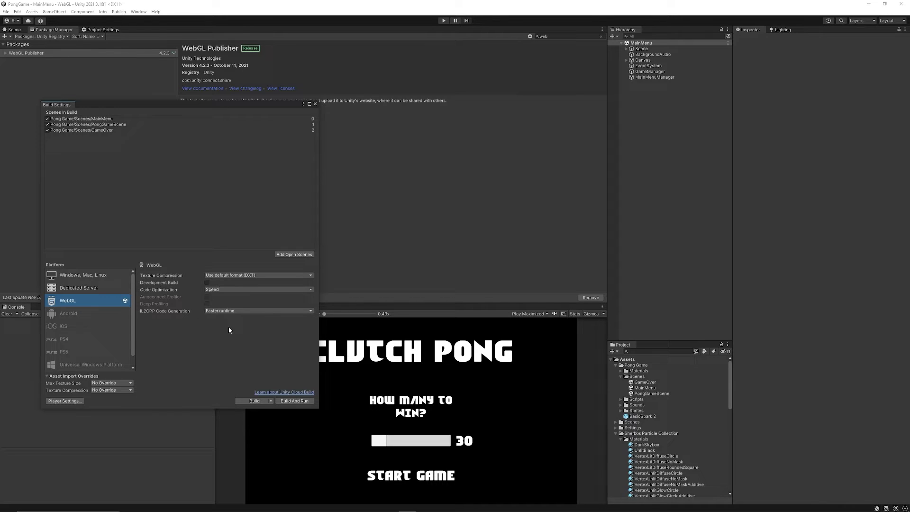
Close Build Settings and review Other Settings on the Project Settings Player page for WebGL.
click(17, 11)
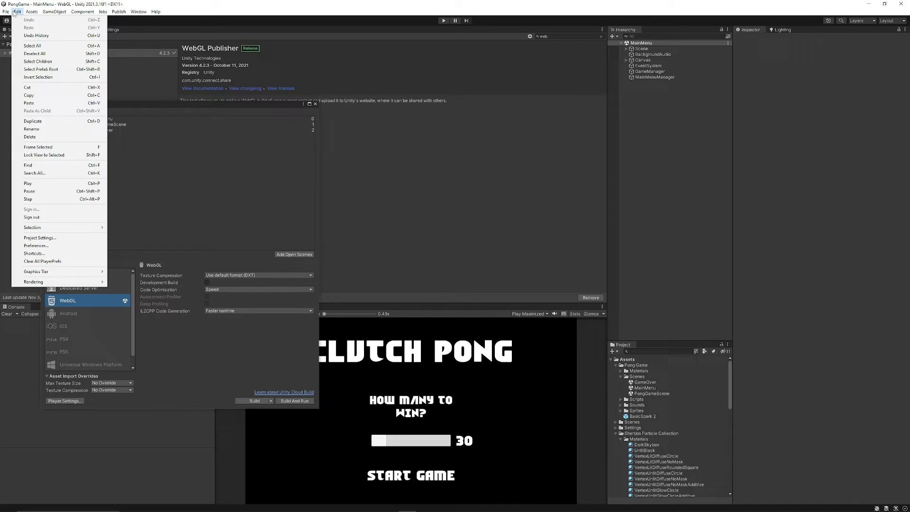
click(39, 238)
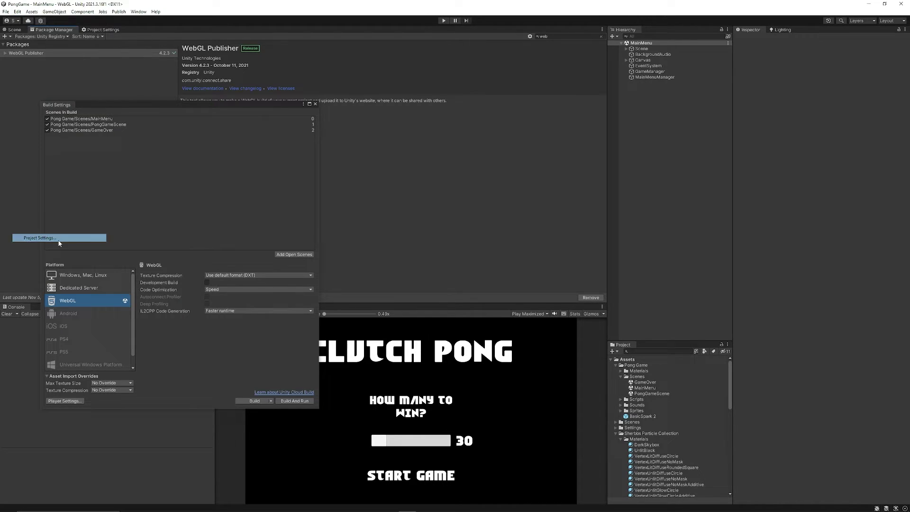
click(315, 104)
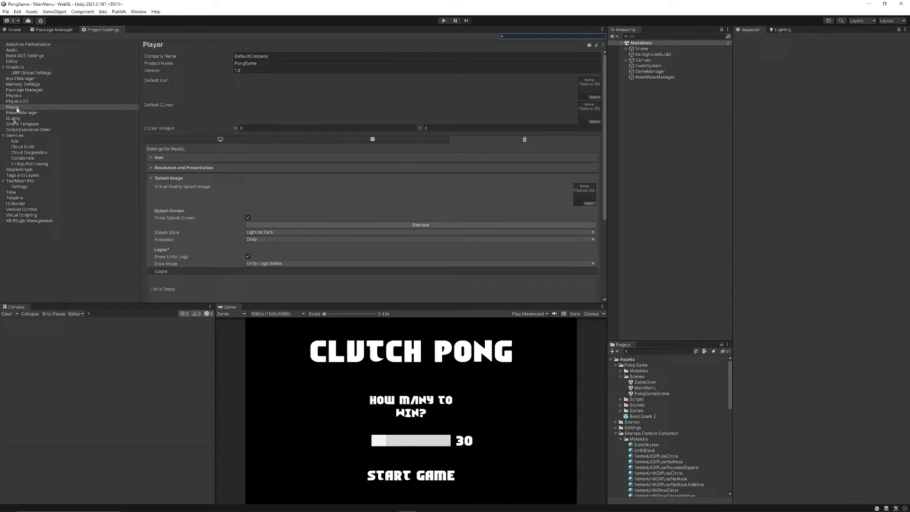
click(17, 108)
click(239, 190)
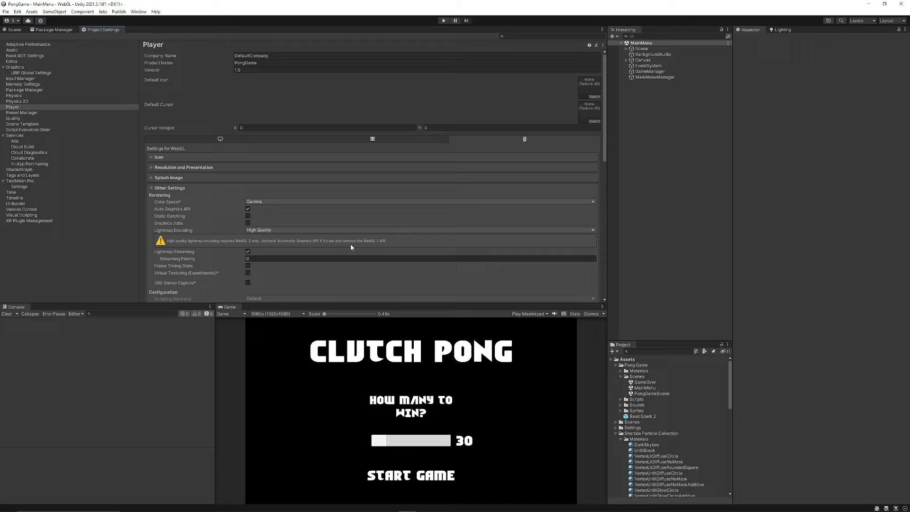
click(170, 188)
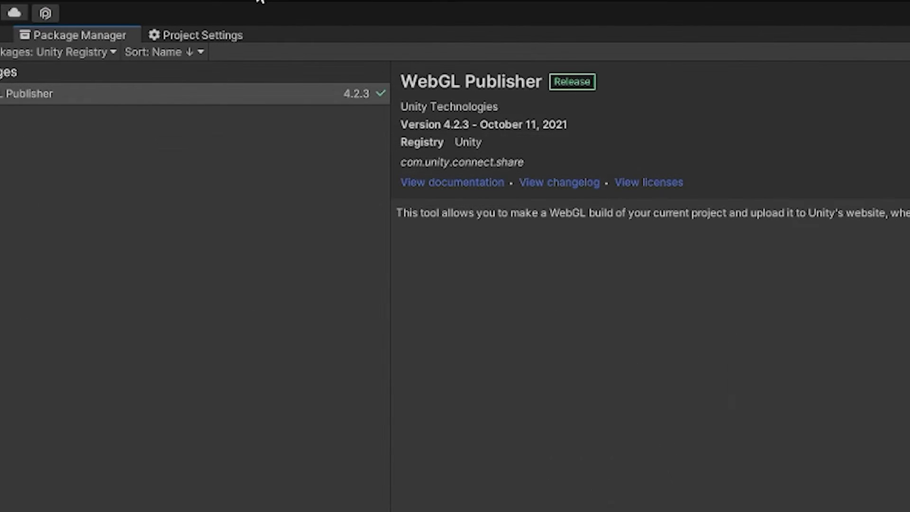
Build and publish the WebGL project, using the WebGL Builds folder as output.
click(119, 12)
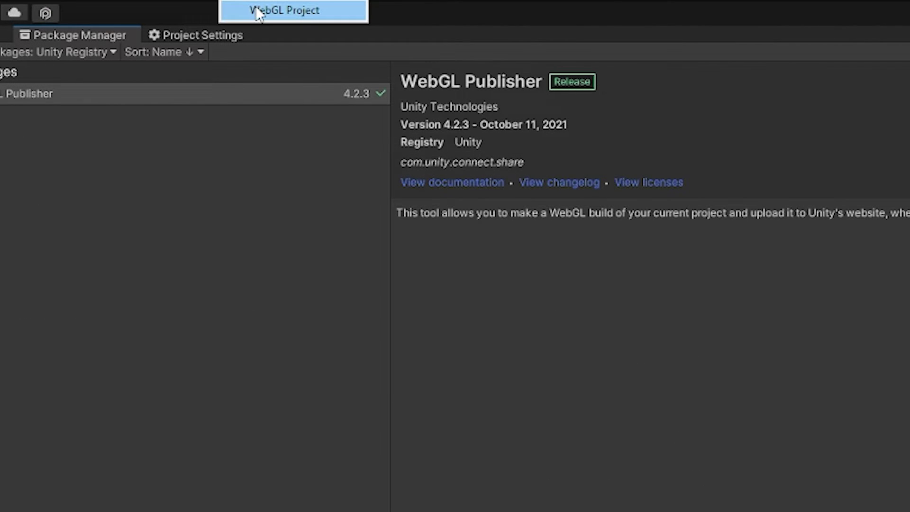
click(259, 12)
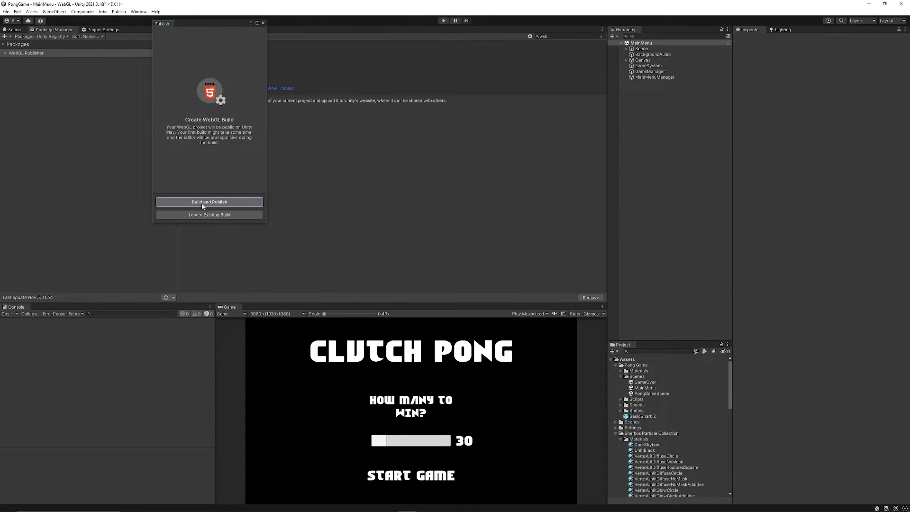
click(203, 203)
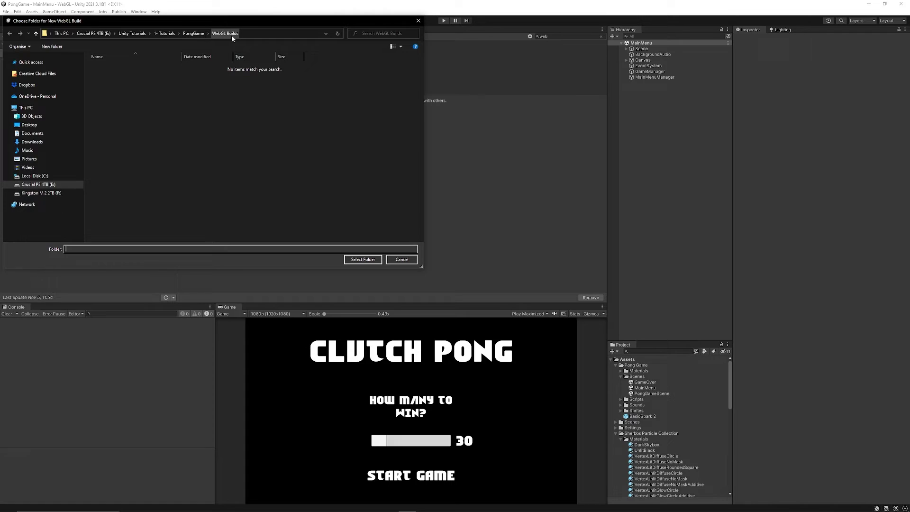
click(368, 264)
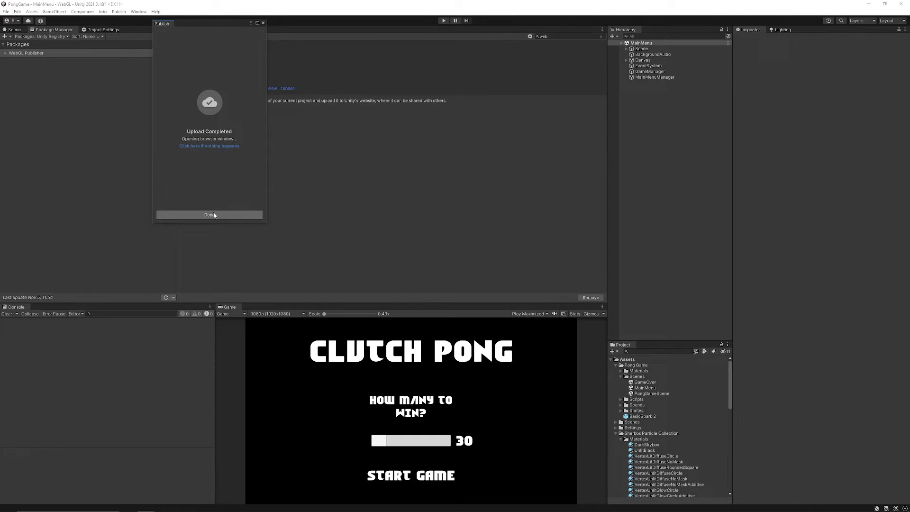
Dismiss the Upload Completed message and publish the WebGL Builds entry to Unity Play.
click(213, 216)
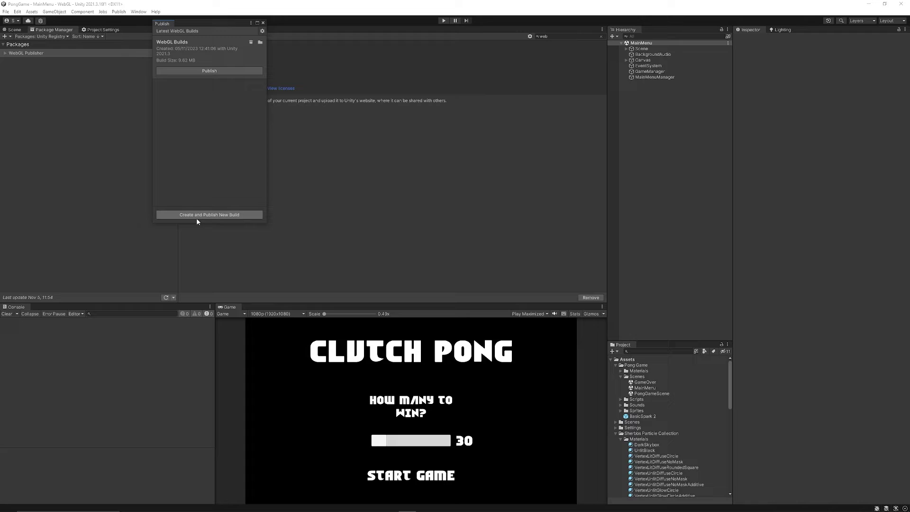
click(211, 72)
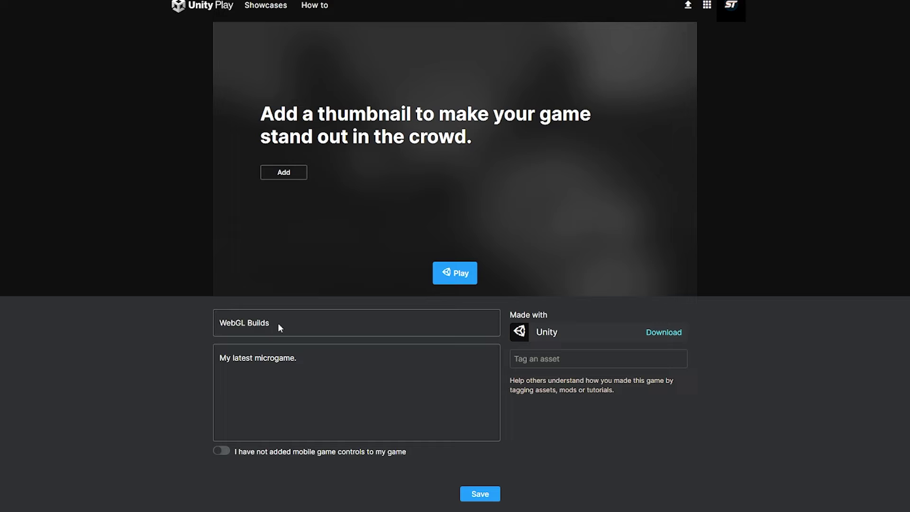
Replace the game title 'WebGL Builds' with 'Pong Test'.
drag(274, 324, 195, 323)
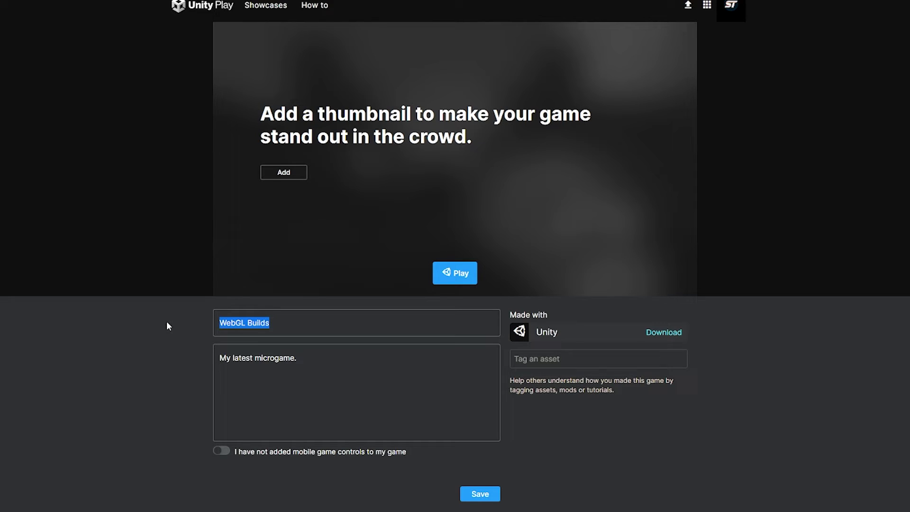
text(Pong Test)
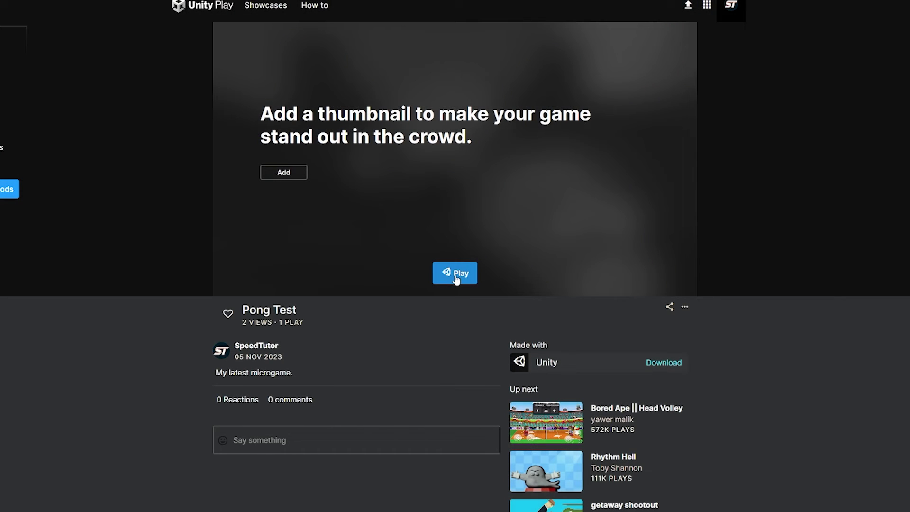
Load Clutch Pong, start a match and move the left paddle with W and S.
click(456, 274)
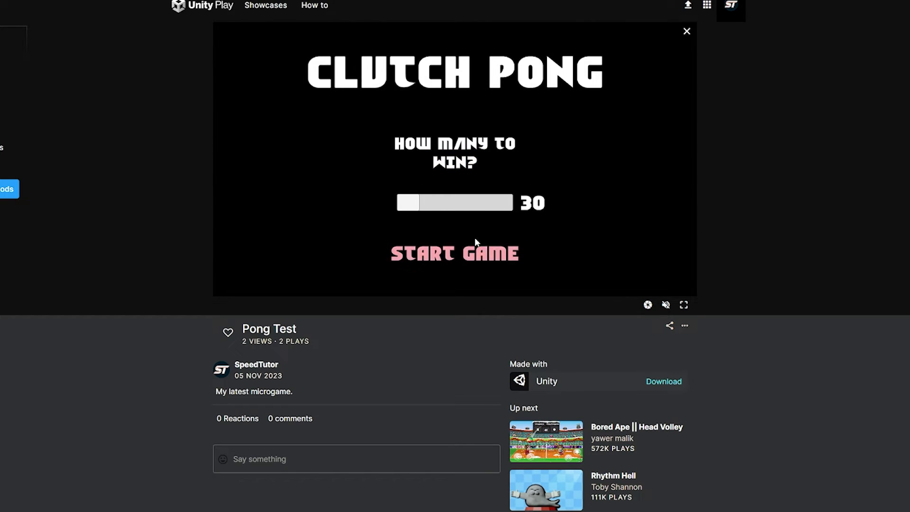
click(444, 259)
key(w)
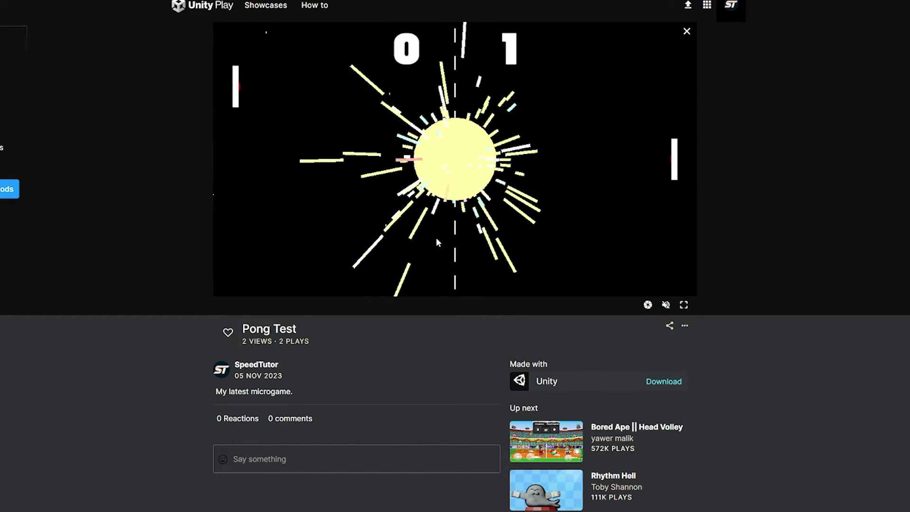
key(s)
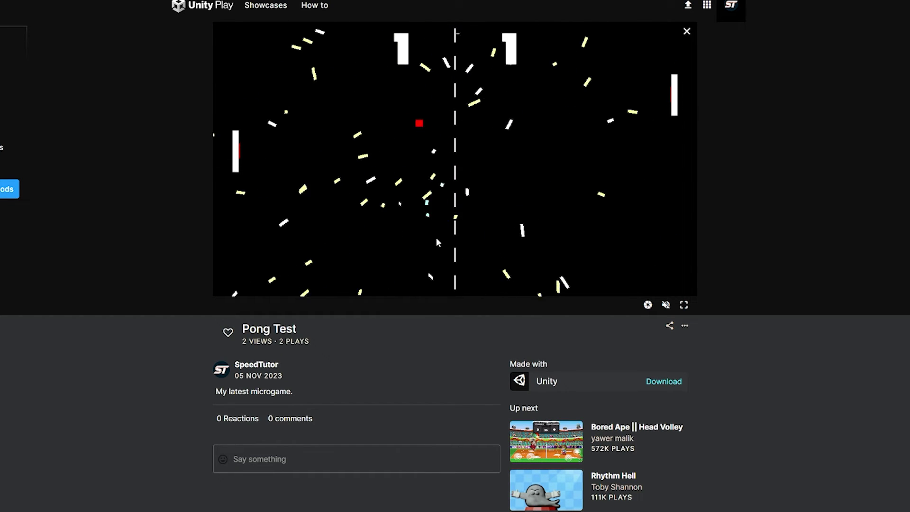
key(s)
key(w)
key(w)
key(s)
key(s)
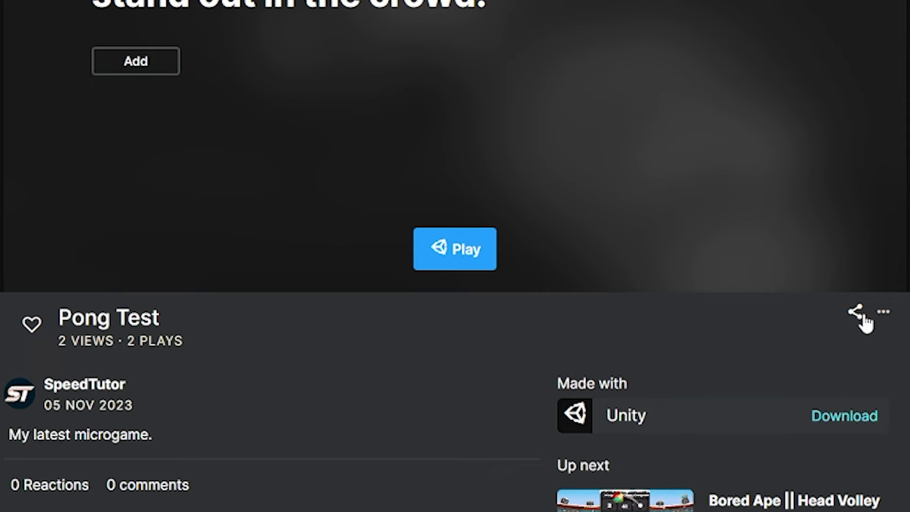
Show the Pong Test iframe embed code from the Share options, then close it.
click(856, 313)
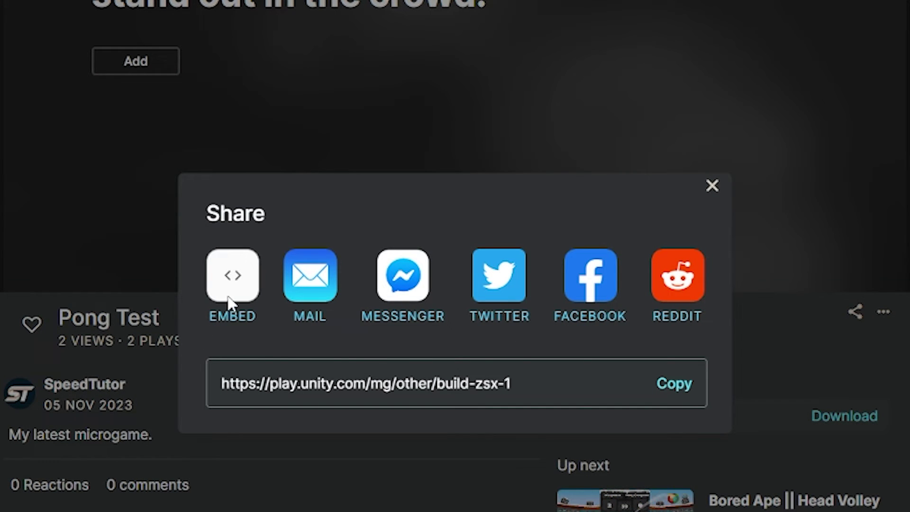
click(232, 280)
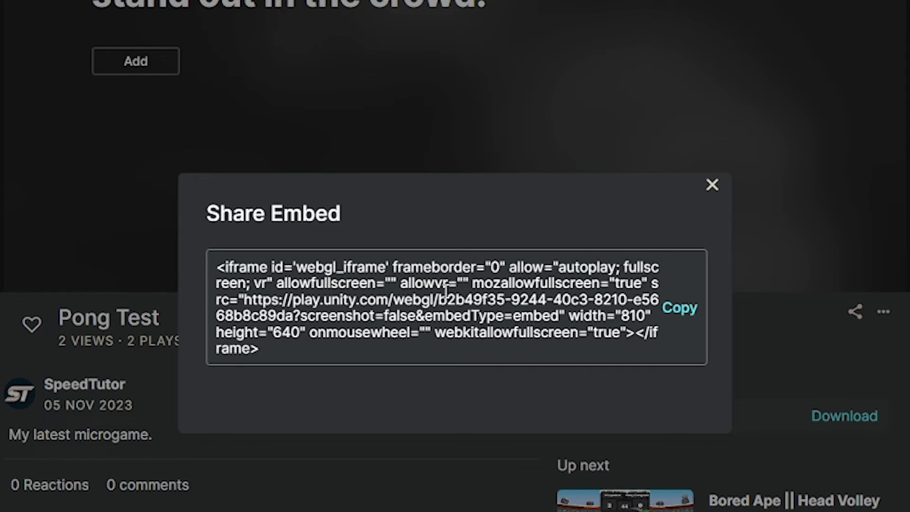
click(711, 185)
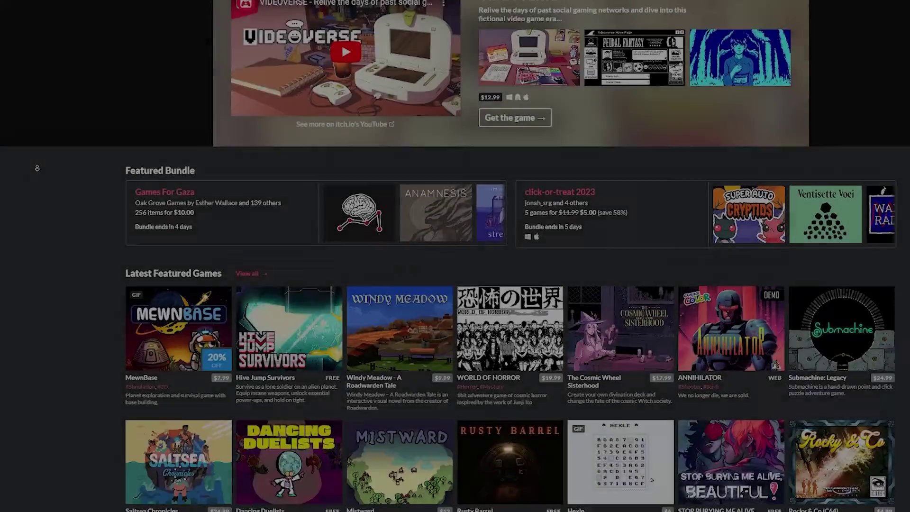
Scroll down itch.io's front page past Latest Featured Games into Fresh Games.
scroll(37, 168, down, 5)
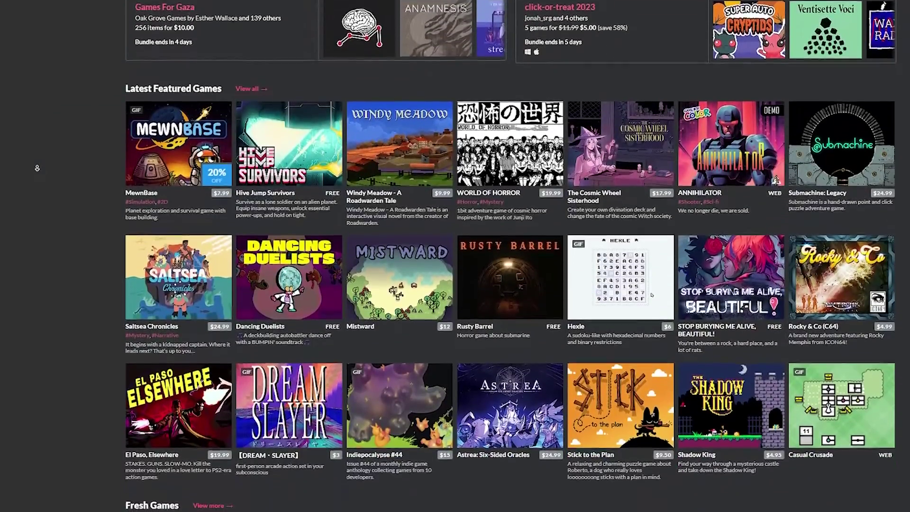
scroll(37, 167, down, 8)
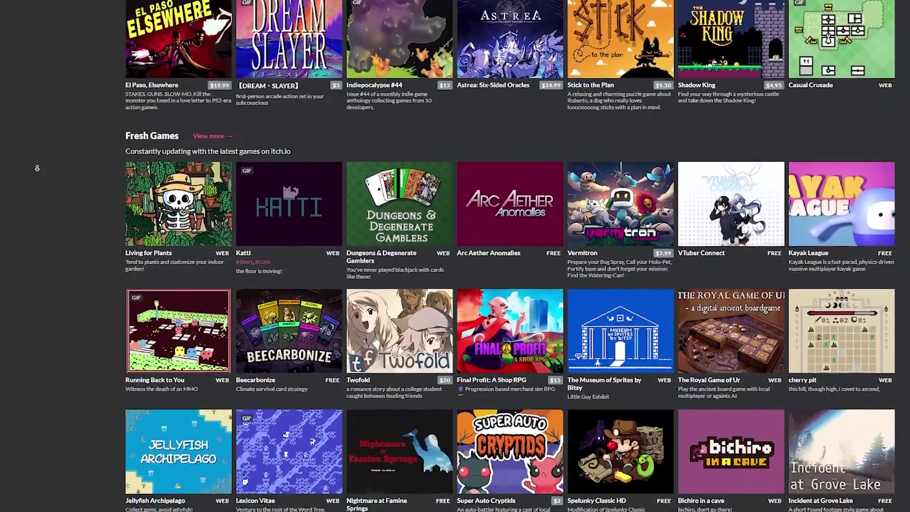
scroll(37, 168, down, 8)
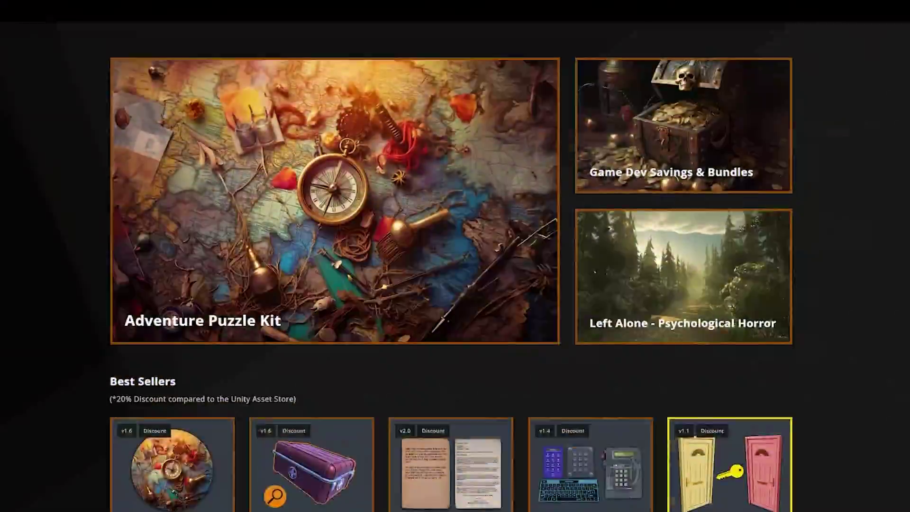
Scroll the SpeedTutor store down to the three SpeedTutor Updates posts.
scroll(451, 265, down, 7)
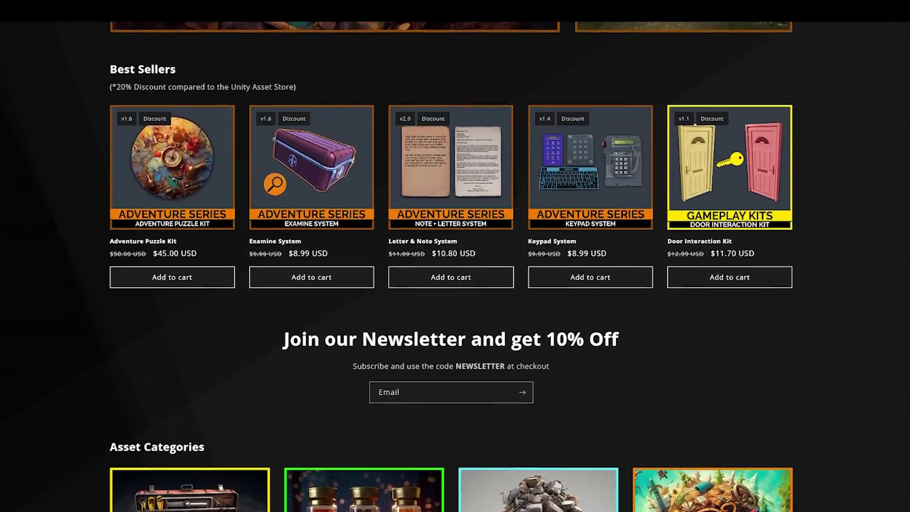
scroll(450, 265, down, 7)
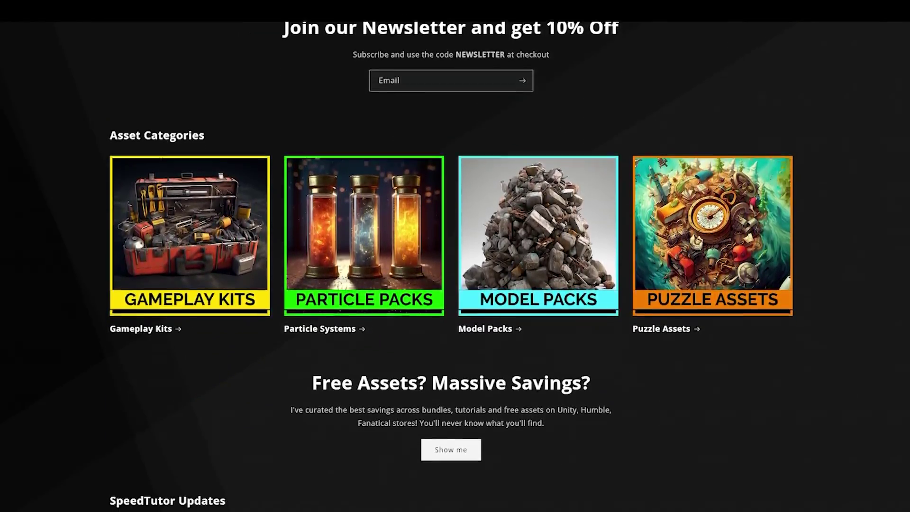
scroll(450, 265, down, 6)
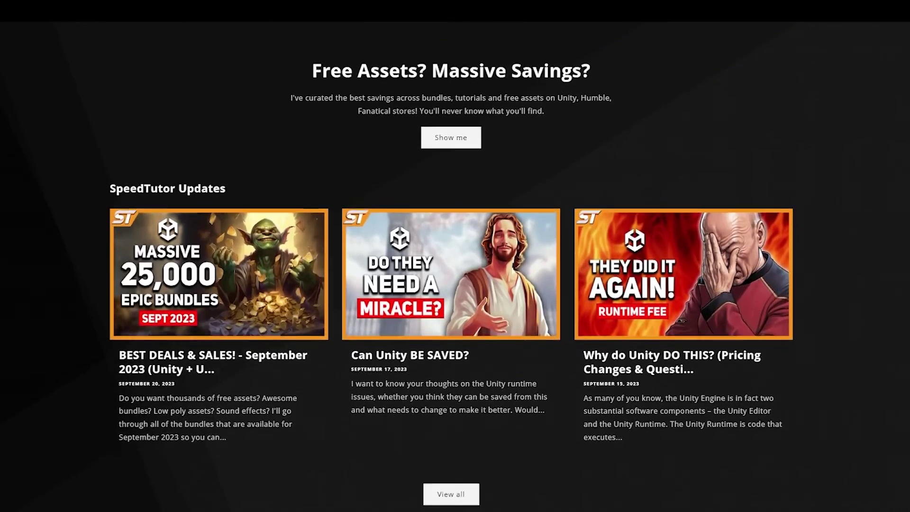